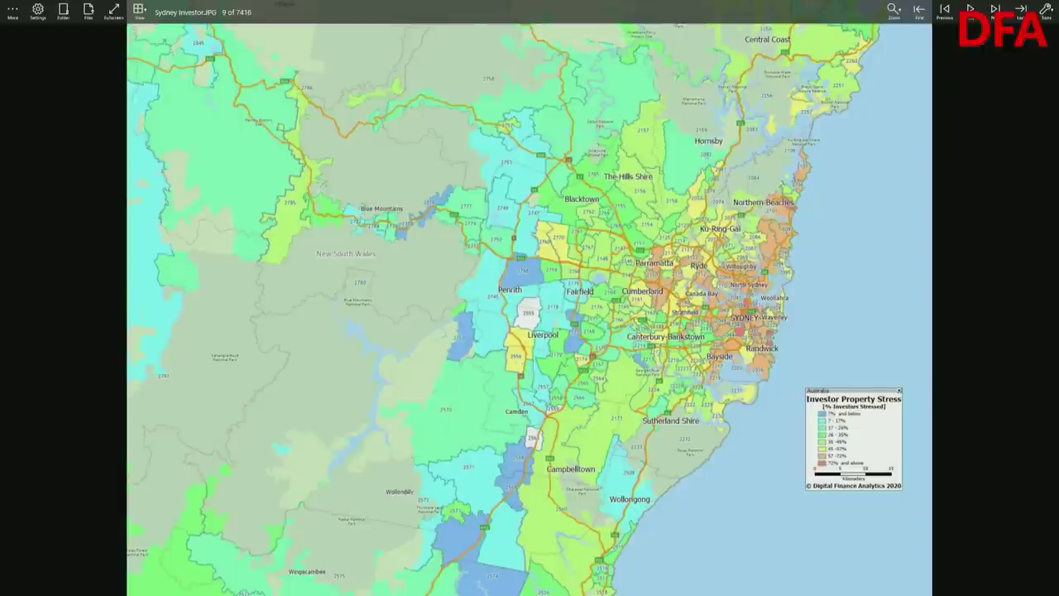
Step: Examine the Sydney investor property stress map close up, around the suburbs between Penrith and the coast
{"action": "scroll", "coordinate": [696, 255], "scroll_direction": "up", "scroll_amount": 3}
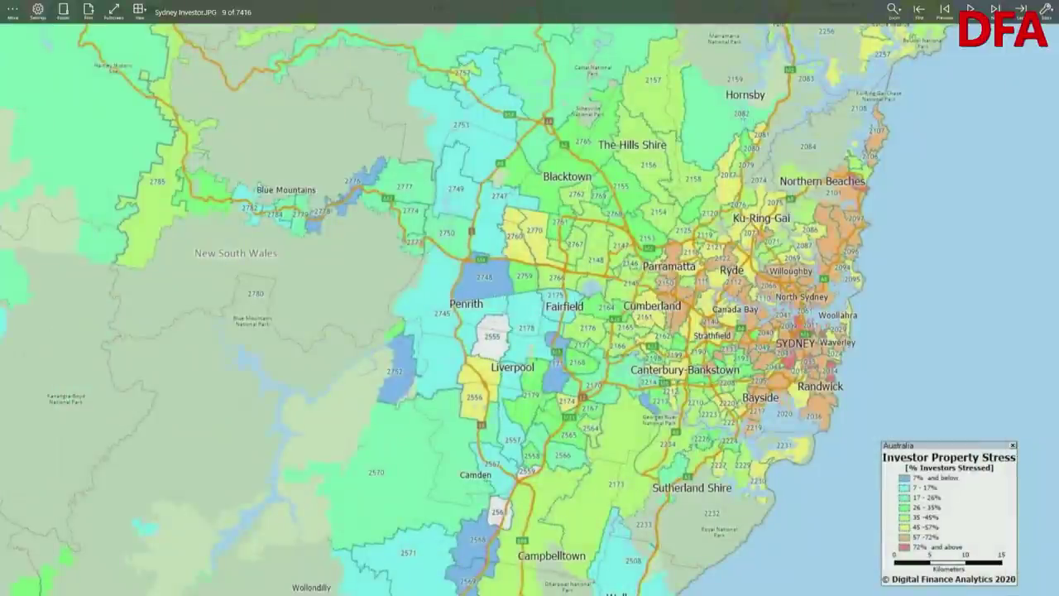
{"action": "scroll", "coordinate": [900, 256], "scroll_direction": "up", "scroll_amount": 2}
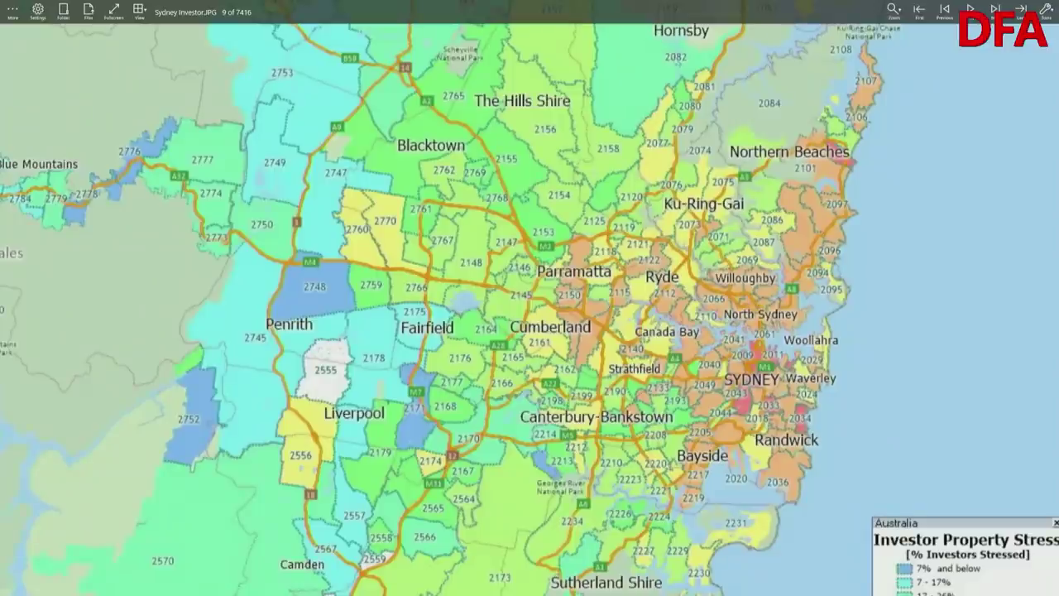
{"action": "scroll", "coordinate": [899, 254], "scroll_direction": "up", "scroll_amount": 1}
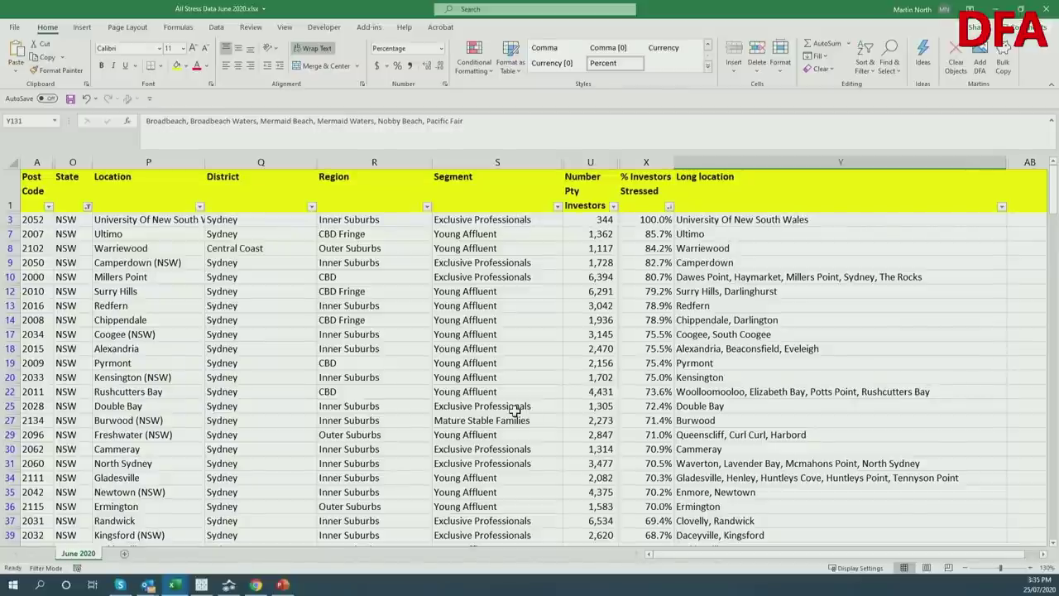
Step: Switch to the image viewer to examine the Brisbane investor stress map close up, and select Albion's post code in the workbook's Queensland list
{"action": "key", "text": "alt+Tab"}
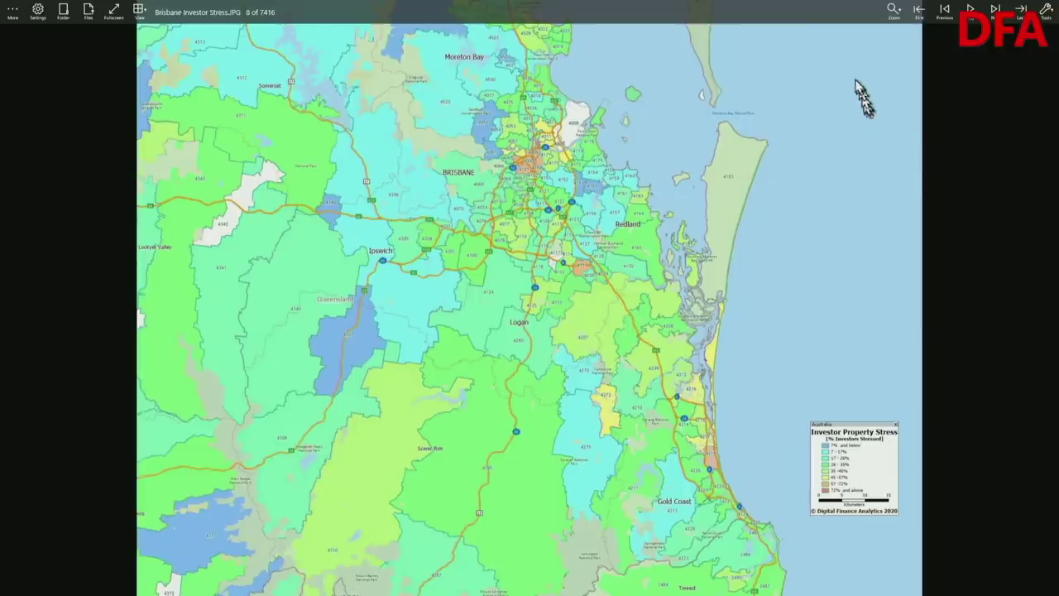
{"action": "scroll", "coordinate": [841, 83], "scroll_direction": "up", "scroll_amount": 1}
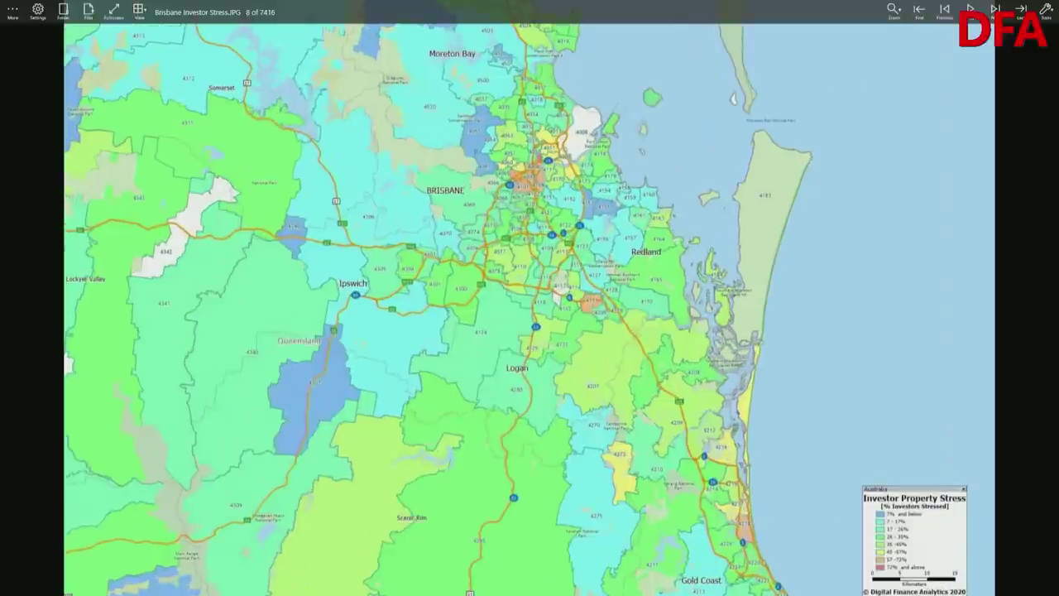
{"action": "scroll", "coordinate": [660, 73], "scroll_direction": "up", "scroll_amount": 1}
{"action": "scroll", "coordinate": [839, 79], "scroll_direction": "up", "scroll_amount": 1}
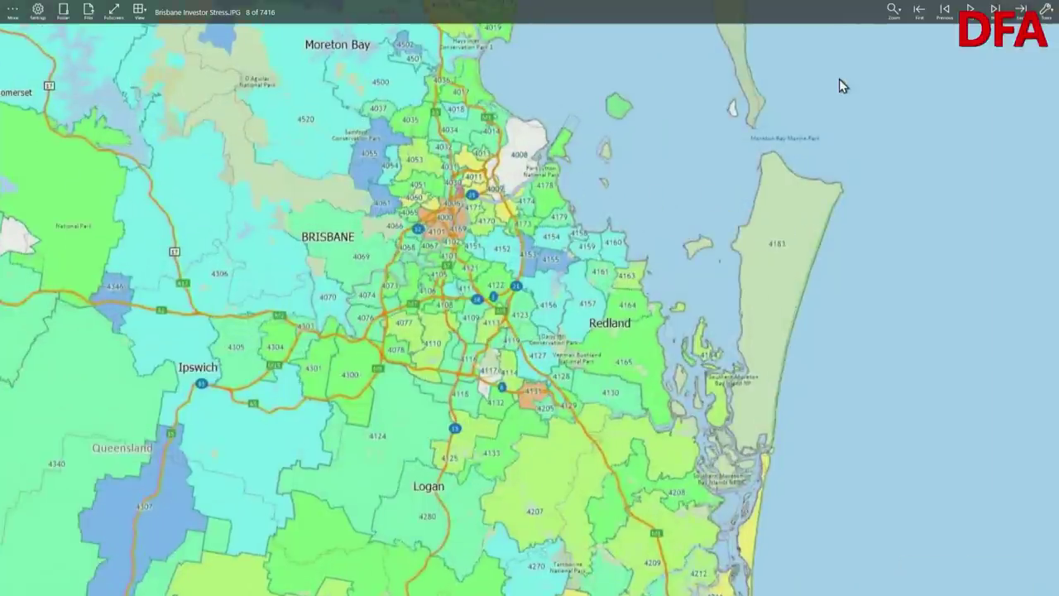
{"action": "scroll", "coordinate": [839, 78], "scroll_direction": "up", "scroll_amount": 1}
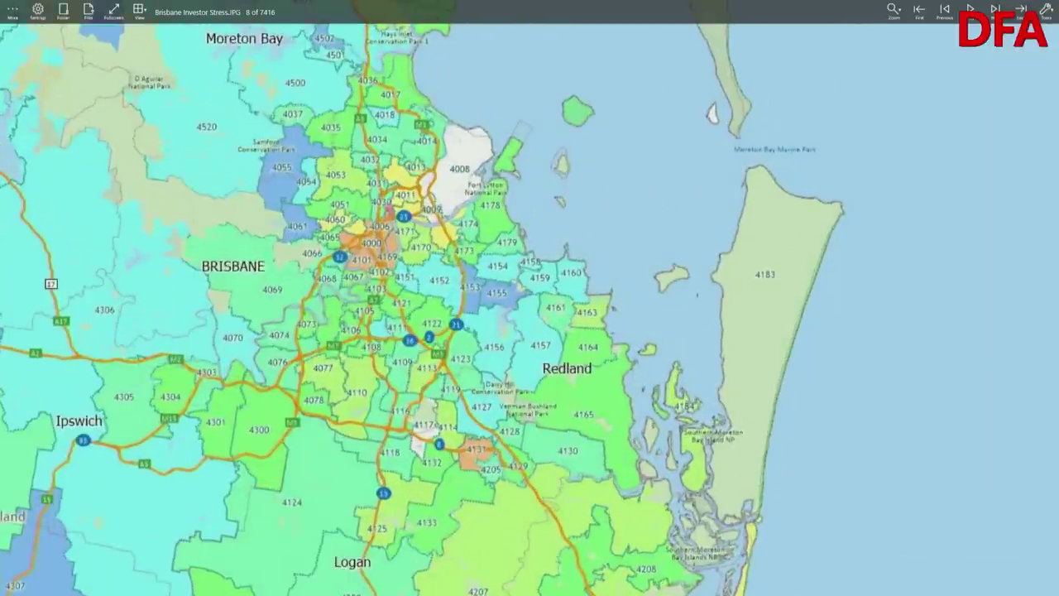
{"action": "scroll", "coordinate": [841, 79], "scroll_direction": "up", "scroll_amount": 1}
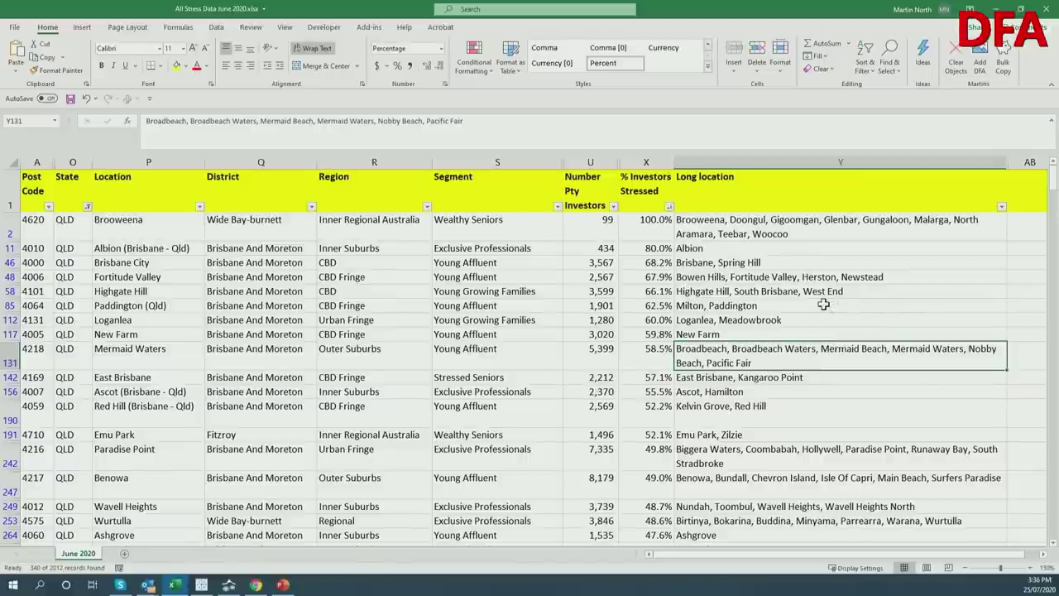
{"action": "left_click", "coordinate": [37, 249]}
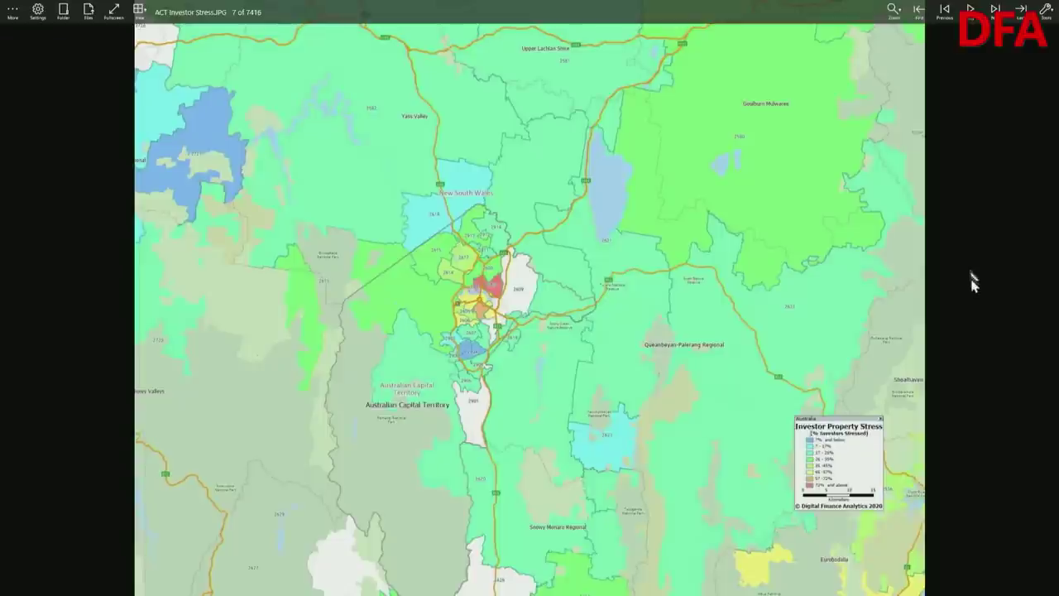
Step: Examine the ACT investor stress map close up around the Canberra postcodes, and switch to the Excel stress data workbook
{"action": "scroll", "coordinate": [511, 282], "scroll_direction": "up", "scroll_amount": 1}
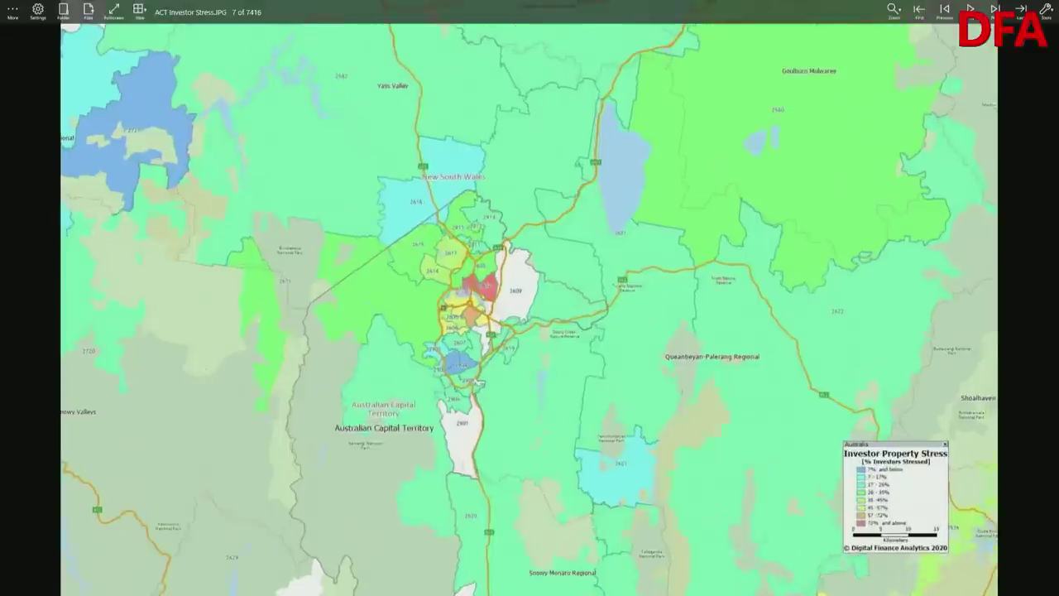
{"action": "scroll", "coordinate": [668, 278], "scroll_direction": "up", "scroll_amount": 1}
{"action": "scroll", "coordinate": [985, 281], "scroll_direction": "up", "scroll_amount": 1}
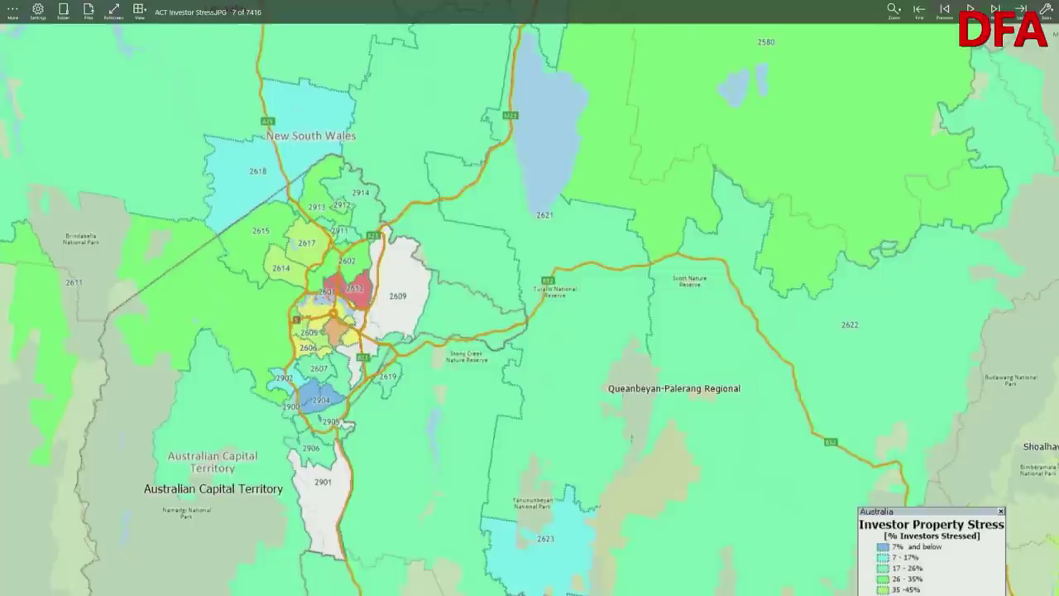
{"action": "key", "text": "alt+Tab"}
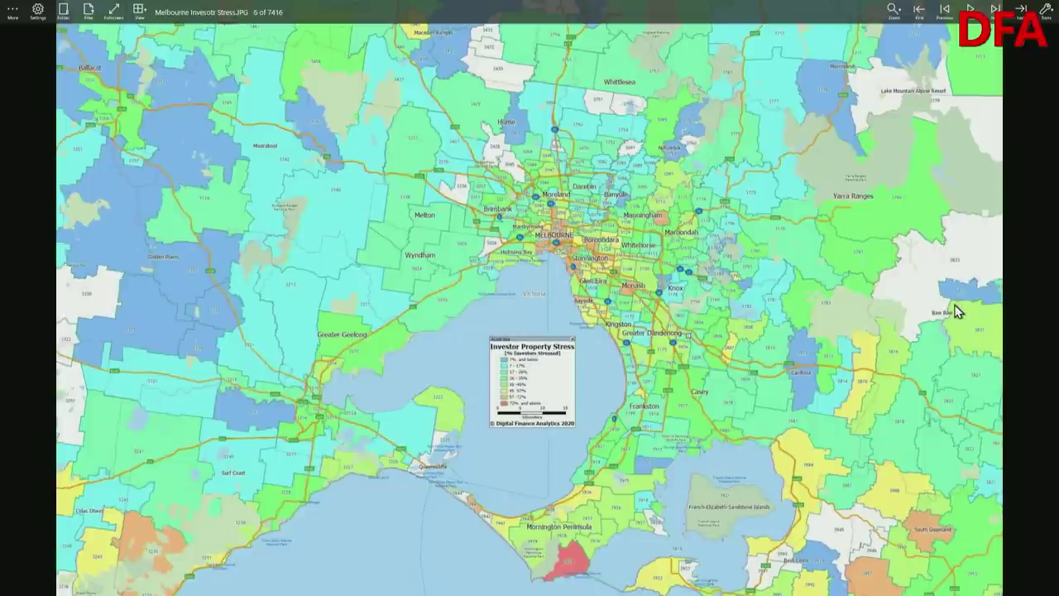
Step: Examine the Melbourne investor stress map close up, focusing on the postcodes around the city and its suburbs
{"action": "scroll", "coordinate": [956, 307], "scroll_direction": "up", "scroll_amount": 1}
{"action": "scroll", "coordinate": [949, 311], "scroll_direction": "up", "scroll_amount": 1}
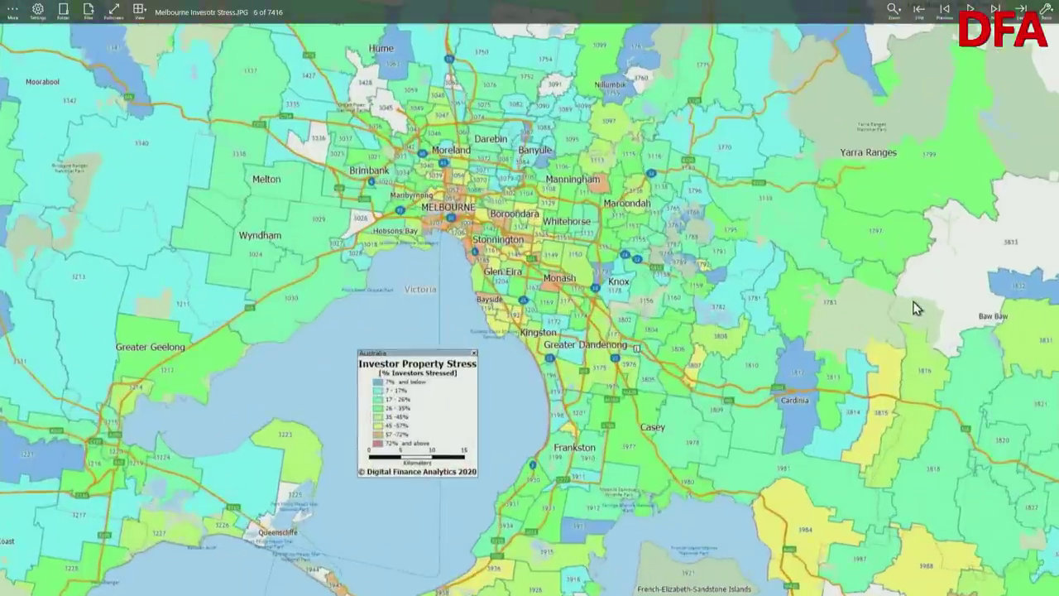
{"action": "scroll", "coordinate": [915, 305], "scroll_direction": "up", "scroll_amount": 1}
{"action": "scroll", "coordinate": [920, 303], "scroll_direction": "up", "scroll_amount": 1}
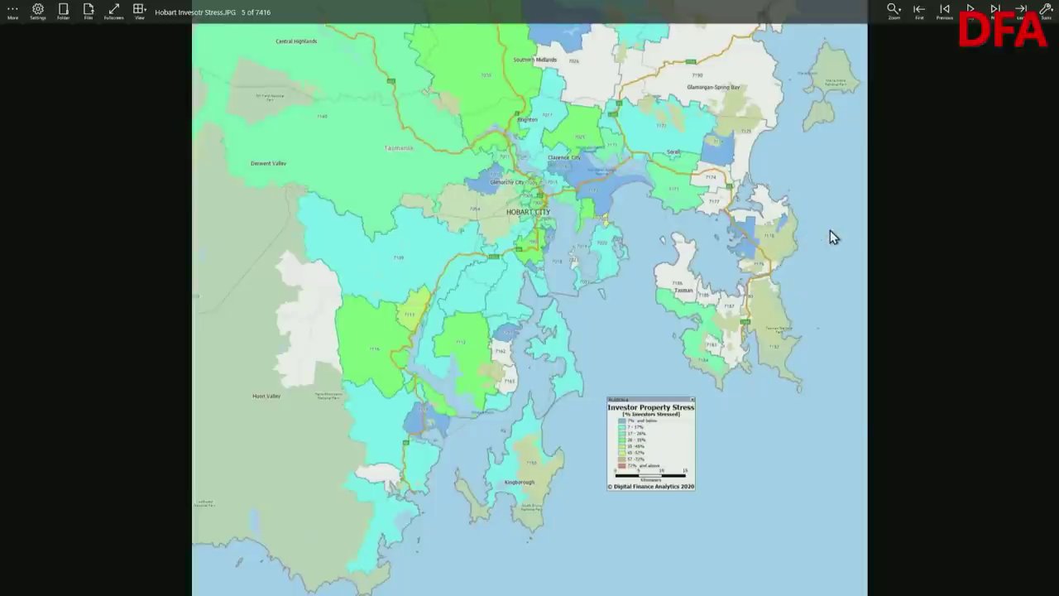
Step: Examine the Hobart investor stress map close up around Hobart City and Tasman, and switch to the Excel stress data workbook
{"action": "scroll", "coordinate": [831, 231], "scroll_direction": "up", "scroll_amount": 1}
{"action": "scroll", "coordinate": [666, 228], "scroll_direction": "up", "scroll_amount": 2}
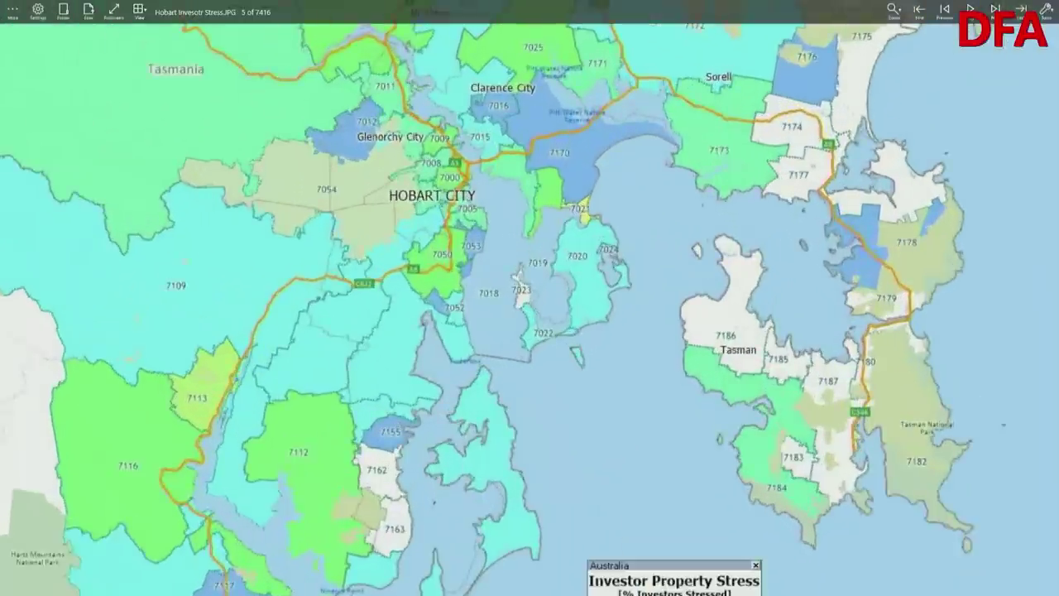
{"action": "scroll", "coordinate": [830, 227], "scroll_direction": "up", "scroll_amount": 1}
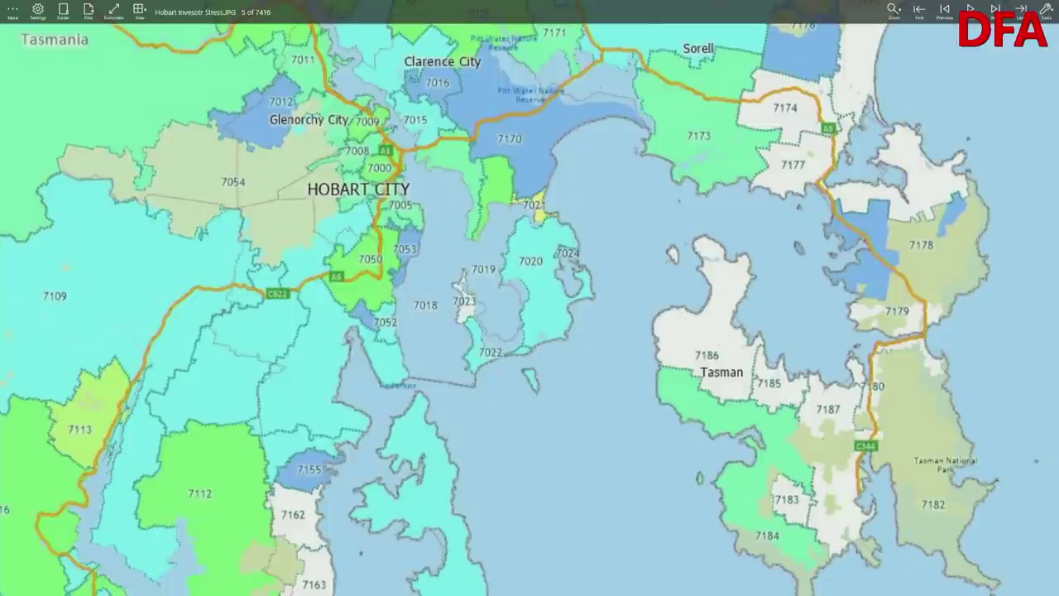
{"action": "key", "text": "alt+Tab"}
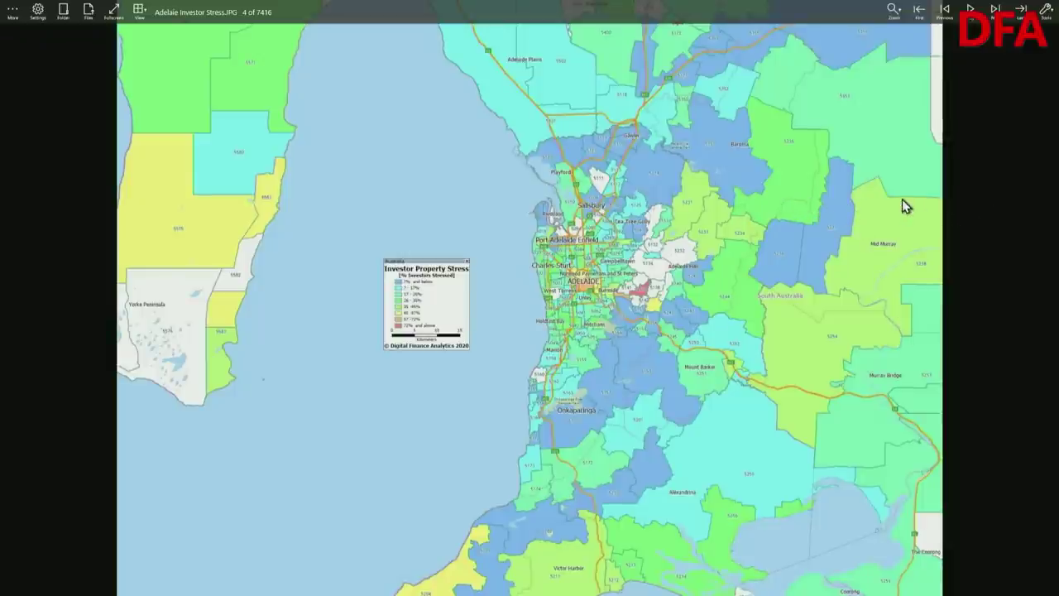
Step: Examine the Adelaide investor stress map close up around the city and Adelaide Hills, and switch to the Excel stress data workbook
{"action": "scroll", "coordinate": [654, 193], "scroll_direction": "up", "scroll_amount": 2}
{"action": "scroll", "coordinate": [901, 199], "scroll_direction": "up", "scroll_amount": 3}
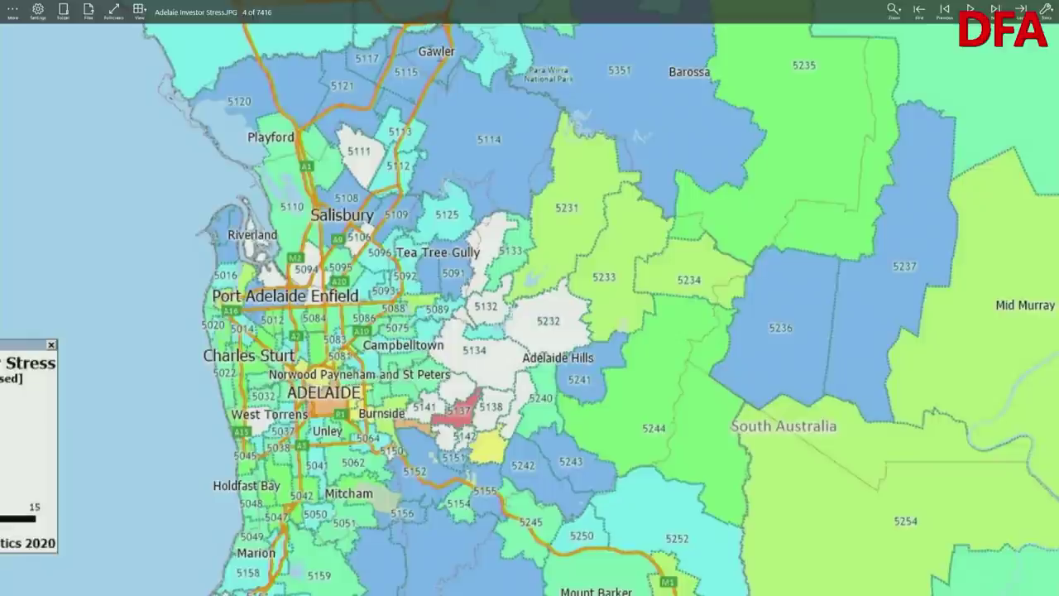
{"action": "key", "text": "alt+Tab"}
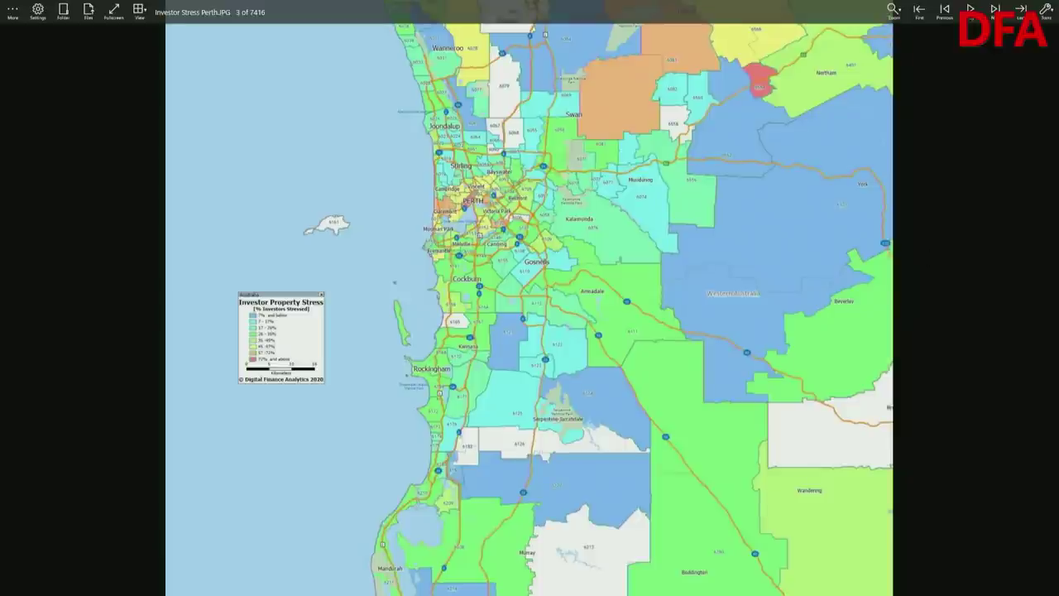
Step: Examine the Perth investor stress map close up from Stirling to Rockingham, and switch to the Excel stress data workbook
{"action": "scroll", "coordinate": [922, 244], "scroll_direction": "up", "scroll_amount": 1}
{"action": "scroll", "coordinate": [529, 246], "scroll_direction": "up", "scroll_amount": 1}
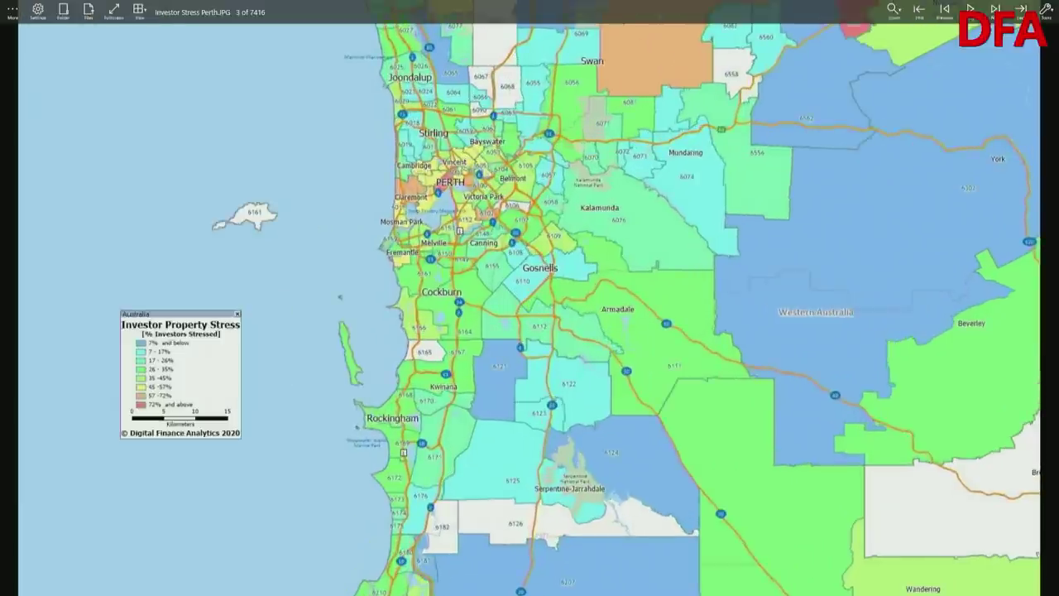
{"action": "scroll", "coordinate": [925, 244], "scroll_direction": "up", "scroll_amount": 1}
{"action": "scroll", "coordinate": [922, 243], "scroll_direction": "up", "scroll_amount": 1}
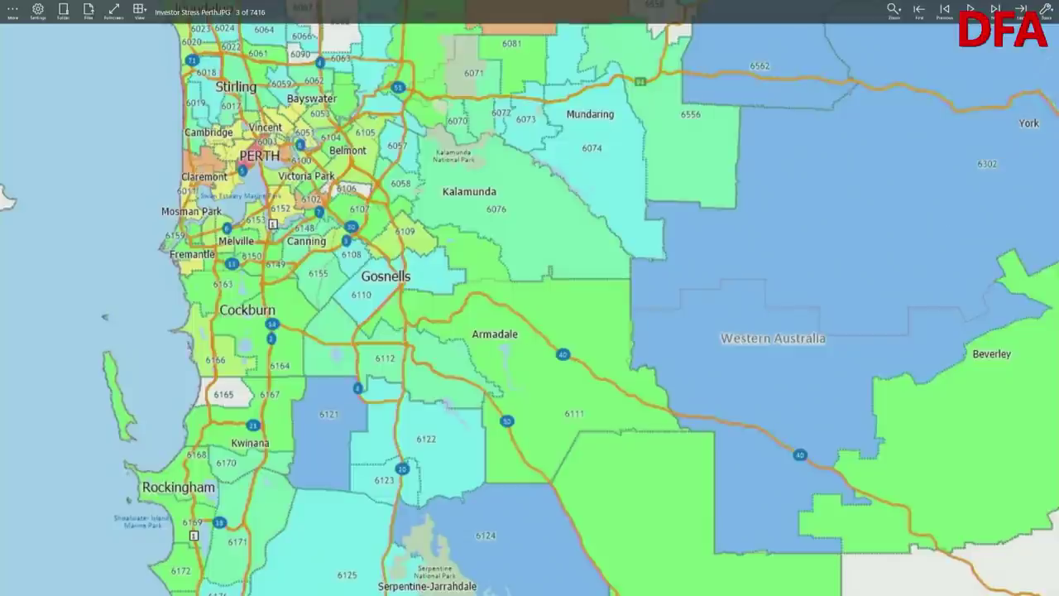
{"action": "key", "text": "alt+Tab"}
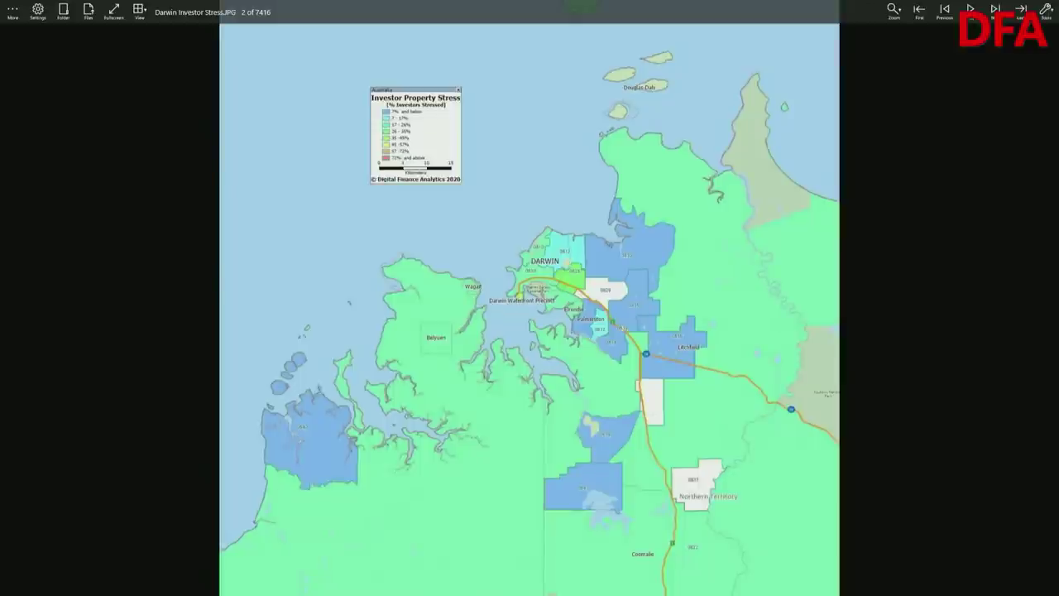
Step: Examine the Darwin investor stress map close up around Darwin and Palmerston, and switch to the Northern Territory list in the Excel workbook
{"action": "scroll", "coordinate": [872, 336], "scroll_direction": "up", "scroll_amount": 2}
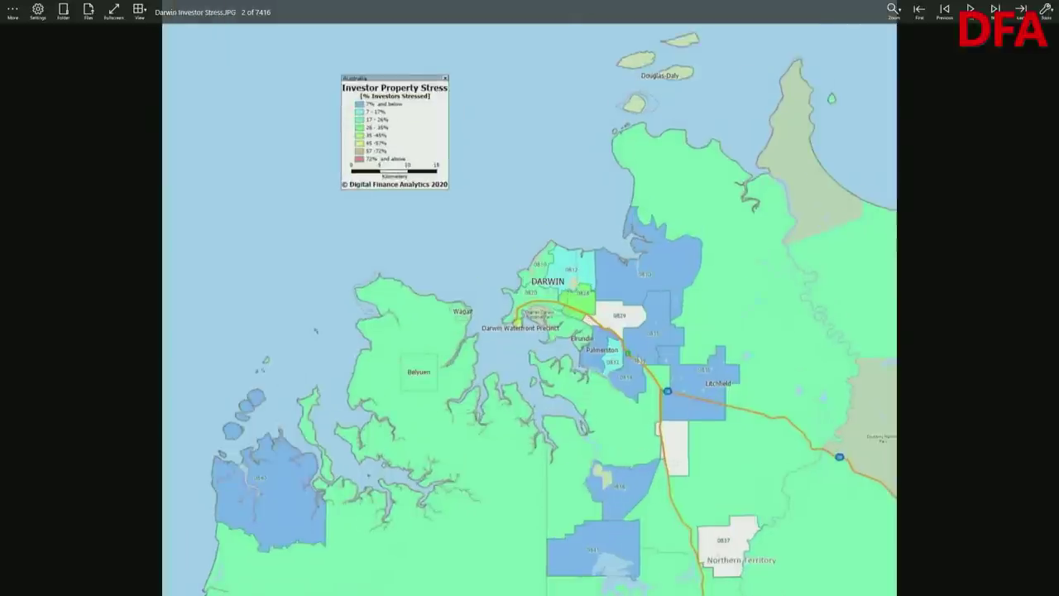
{"action": "scroll", "coordinate": [861, 360], "scroll_direction": "up", "scroll_amount": 2}
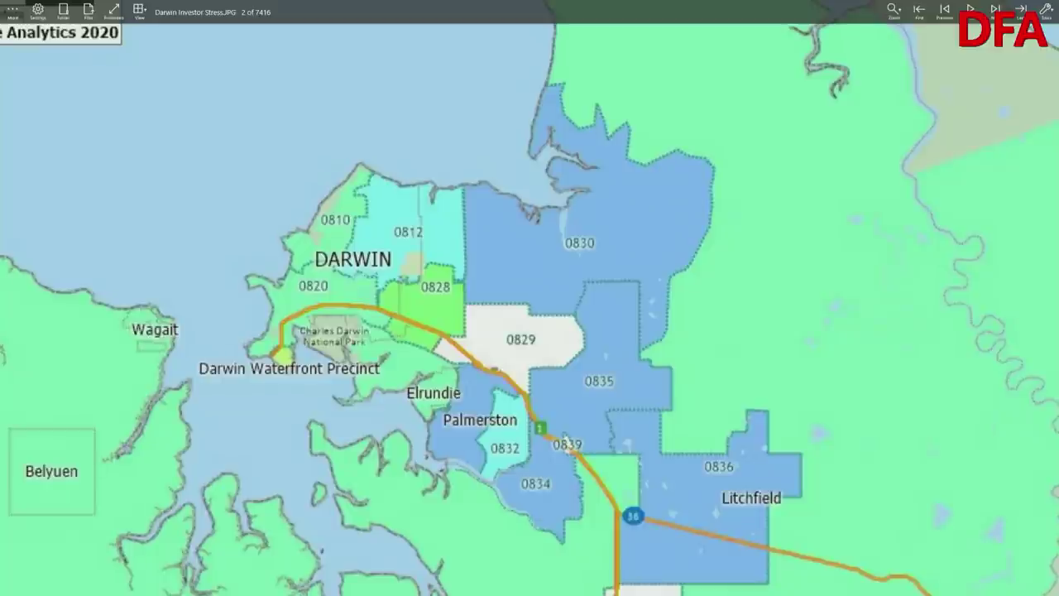
{"action": "key", "text": "alt+Tab"}
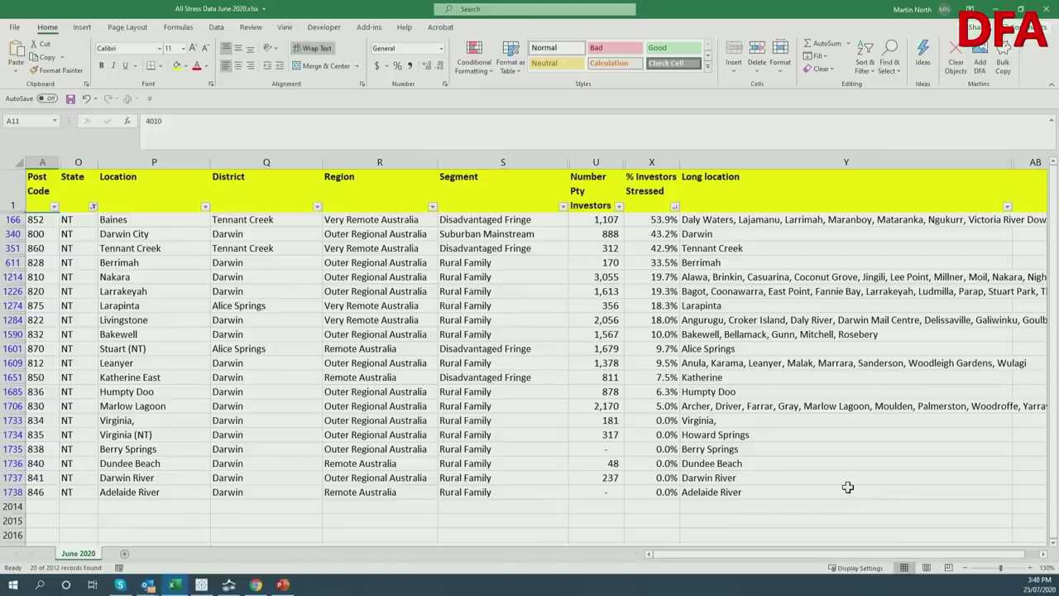